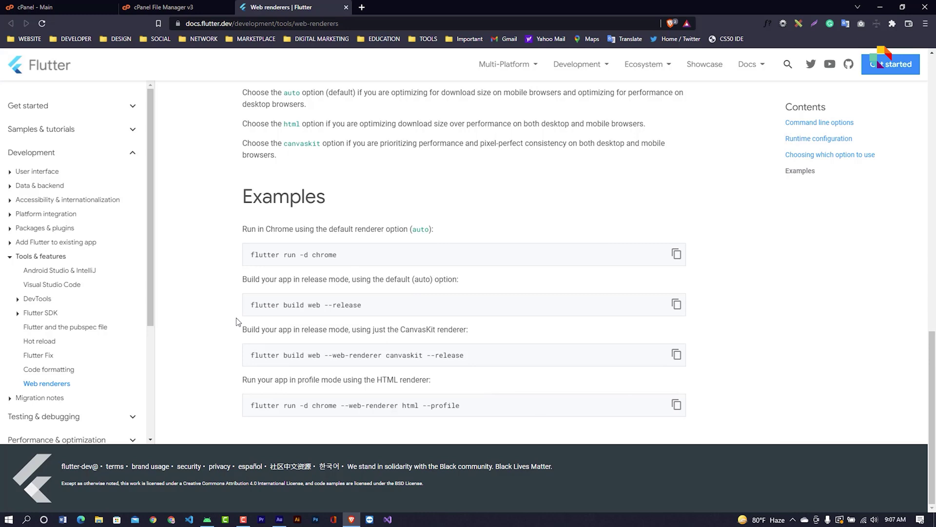
# Copy 'flutter build web --release' from the docs' Examples and switch to Android Studio
pyautogui.moveTo(242, 187); pyautogui.dragTo(525, 411)
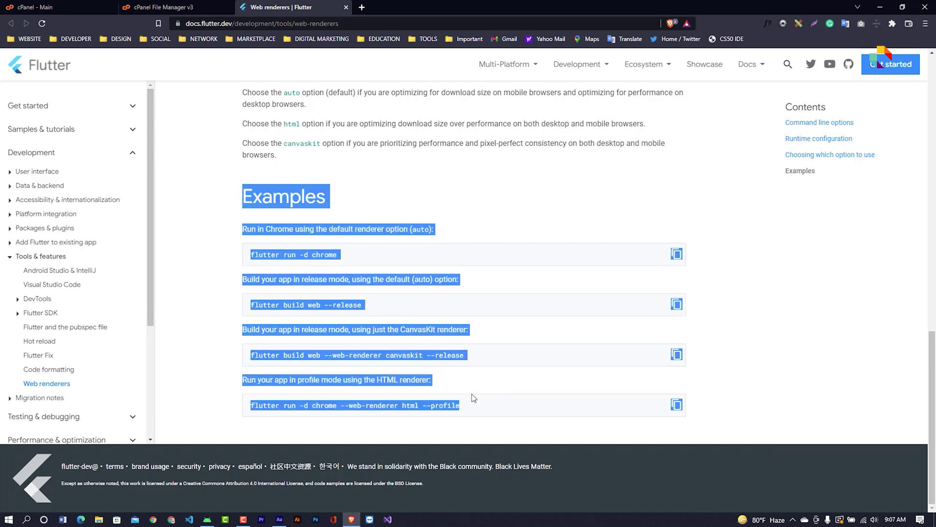
pyautogui.click(740, 336)
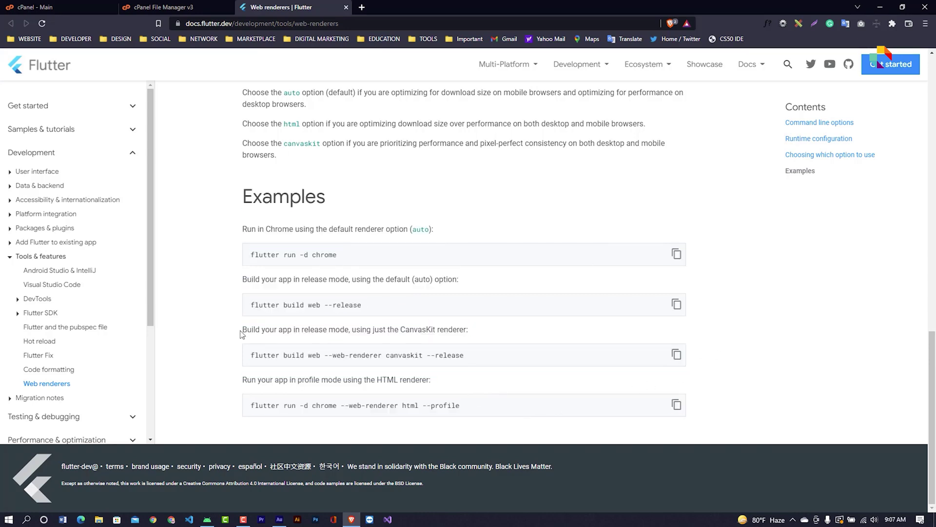
pyautogui.click(677, 303)
pyautogui.click(878, 7)
pyautogui.click(279, 519)
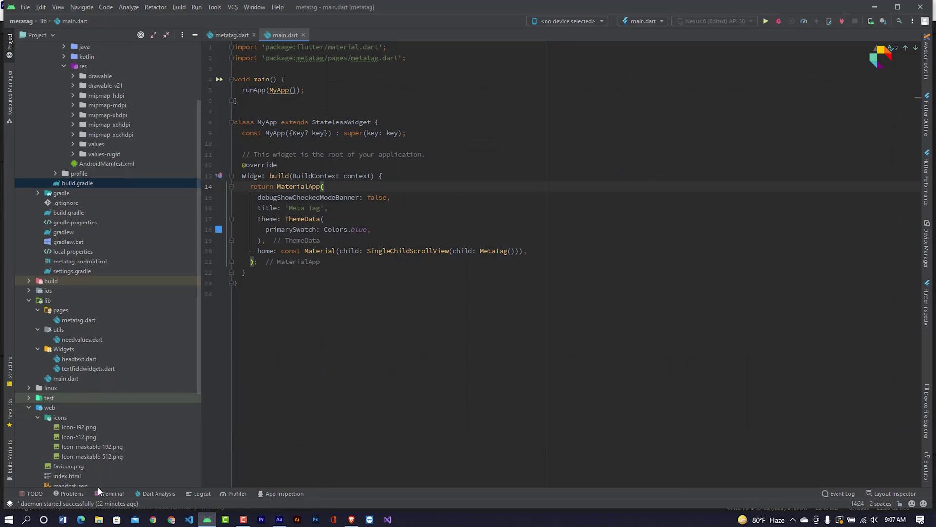
# Run 'flutter build web --release' in the project terminal and wait for it to finish
pyautogui.click(112, 492)
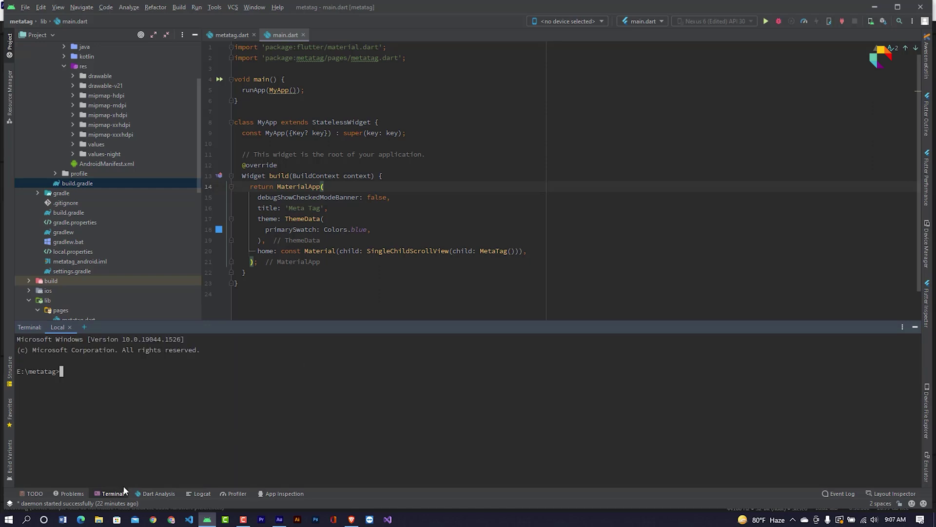
pyautogui.write('flutter build web --release')
pyautogui.press('Return')
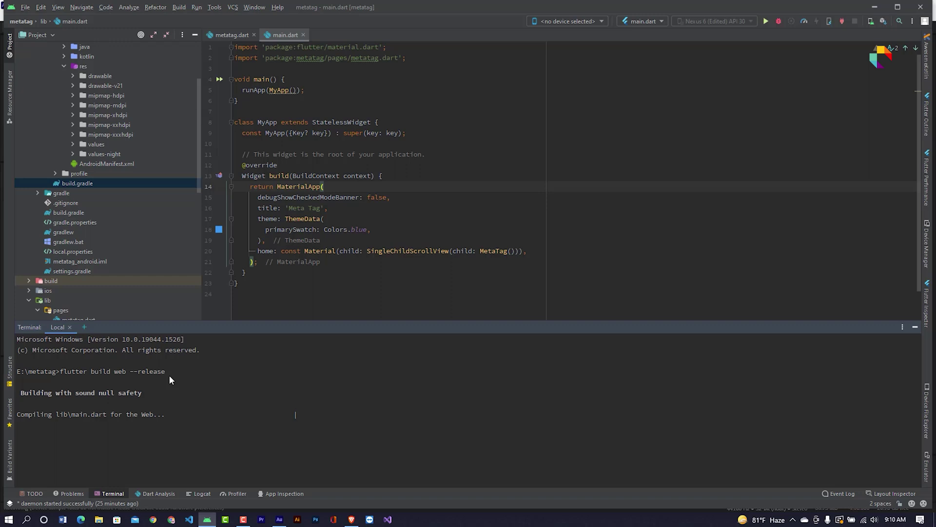
pyautogui.press('Return')
pyautogui.press('Return')
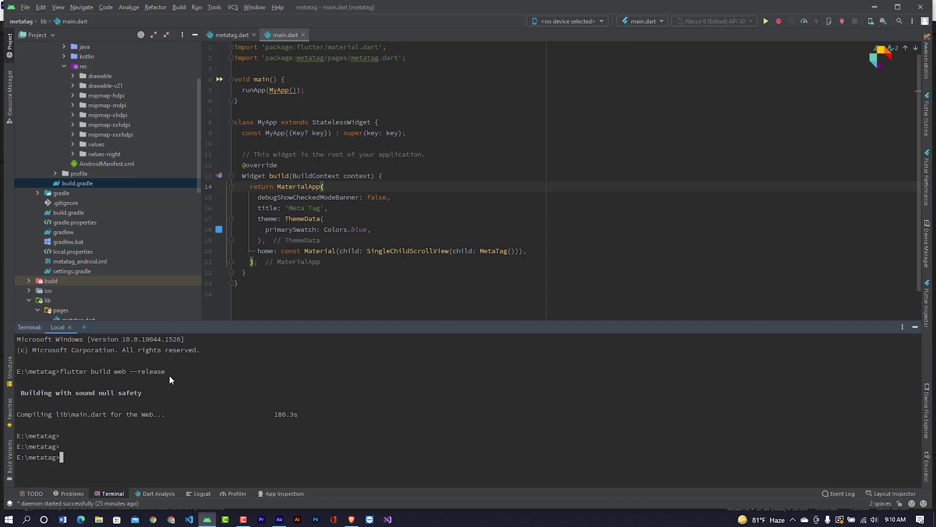
# Browse to E:\metatag\build\web in File Explorer and select all the built files
pyautogui.click(100, 520)
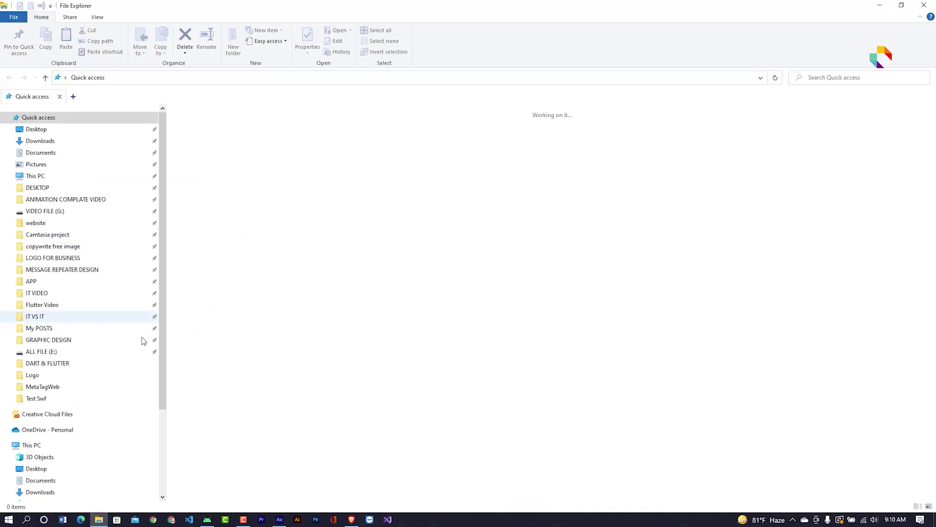
pyautogui.scroll(-1, 77, 484)
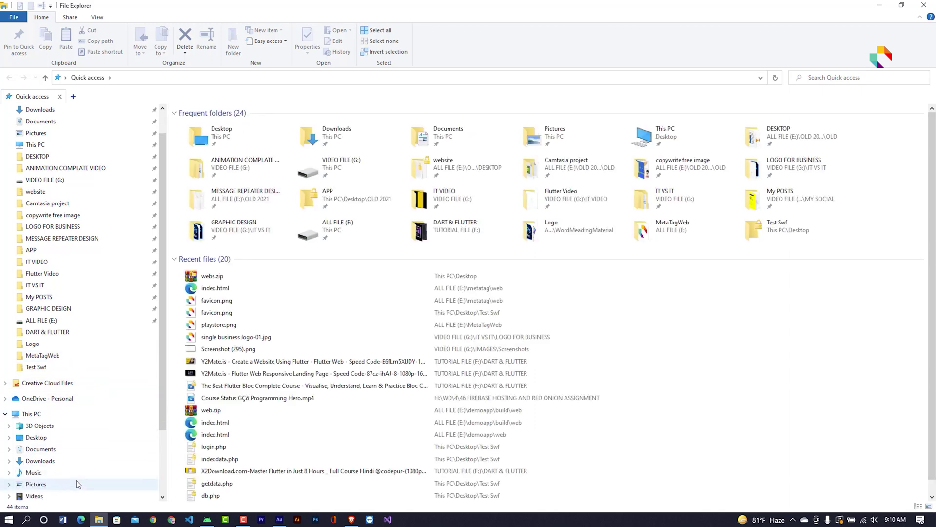
pyautogui.scroll(-1, 76, 484)
pyautogui.click(76, 485)
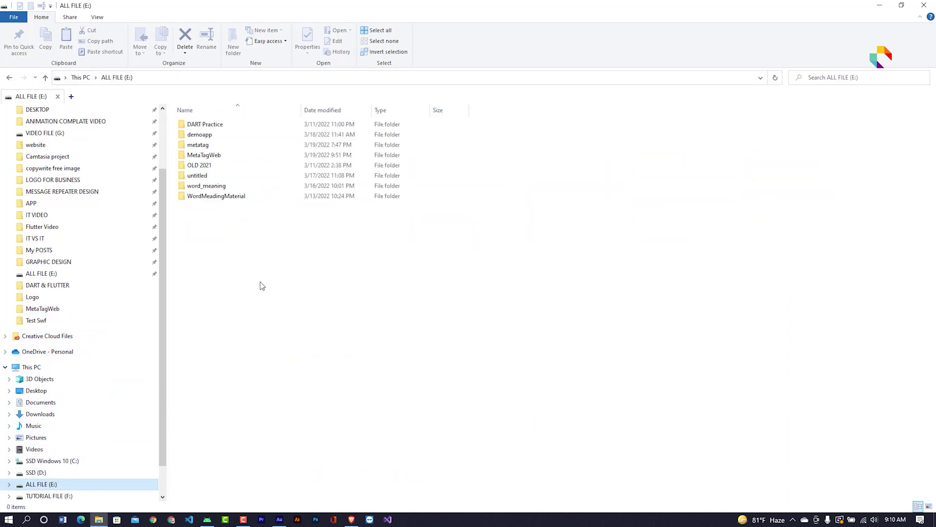
pyautogui.click(229, 146)
pyautogui.doubleClick(230, 144)
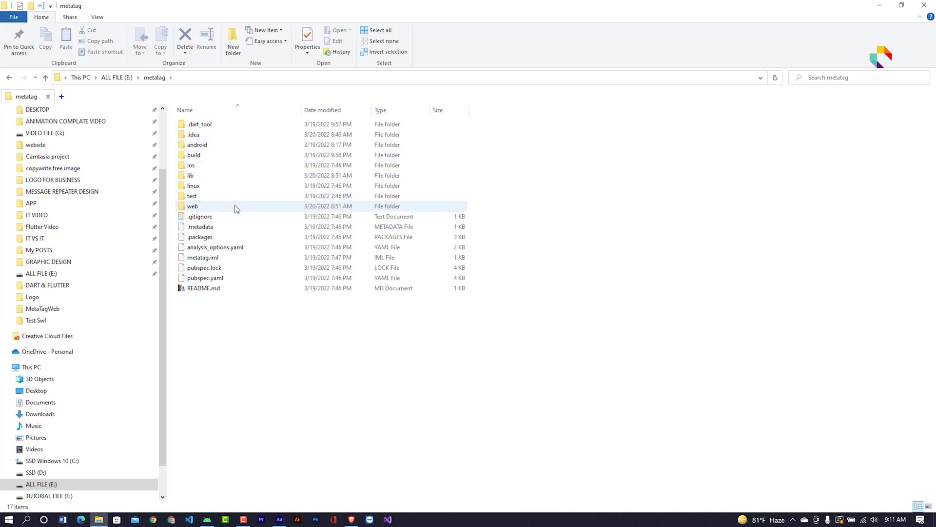
pyautogui.doubleClick(214, 157)
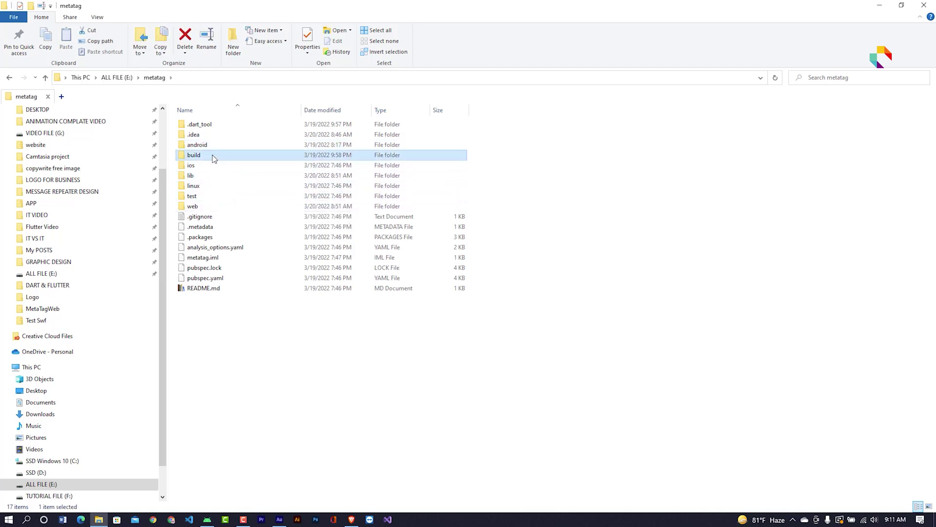
pyautogui.doubleClick(220, 169)
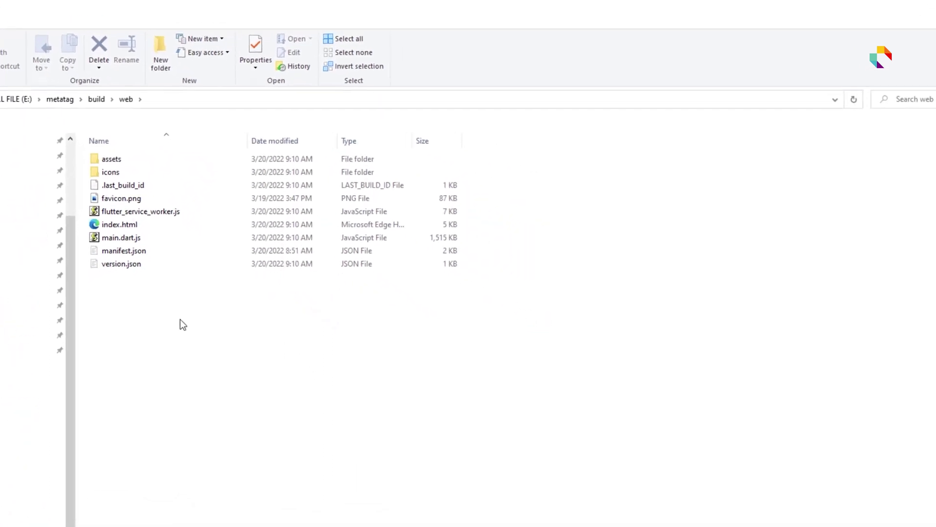
pyautogui.moveTo(176, 310); pyautogui.dragTo(235, 156)
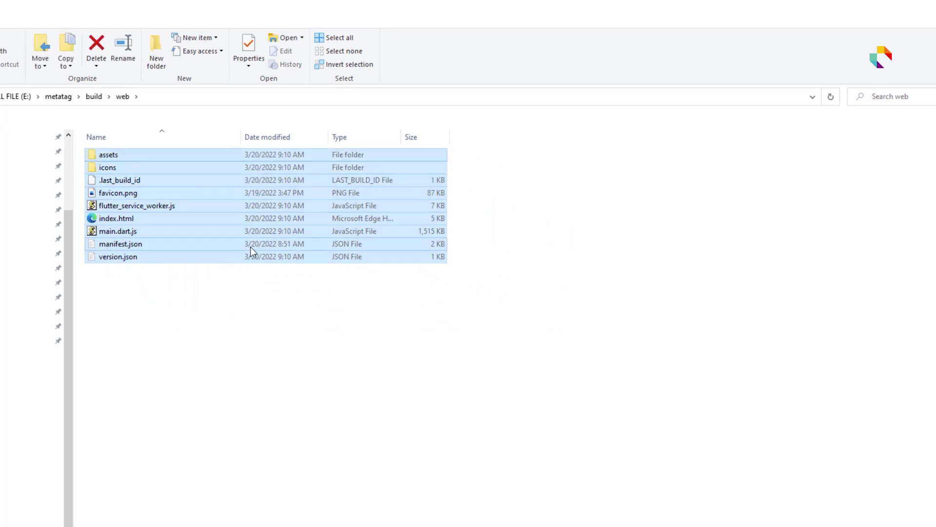
# Compress the selected web files into an archive named web.zip
pyautogui.rightClick(218, 194)
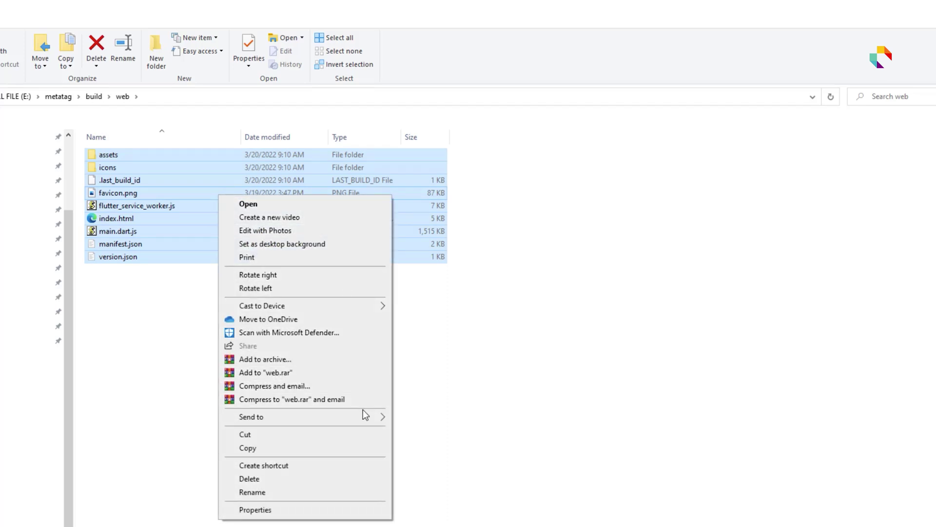
pyautogui.moveTo(303, 418)
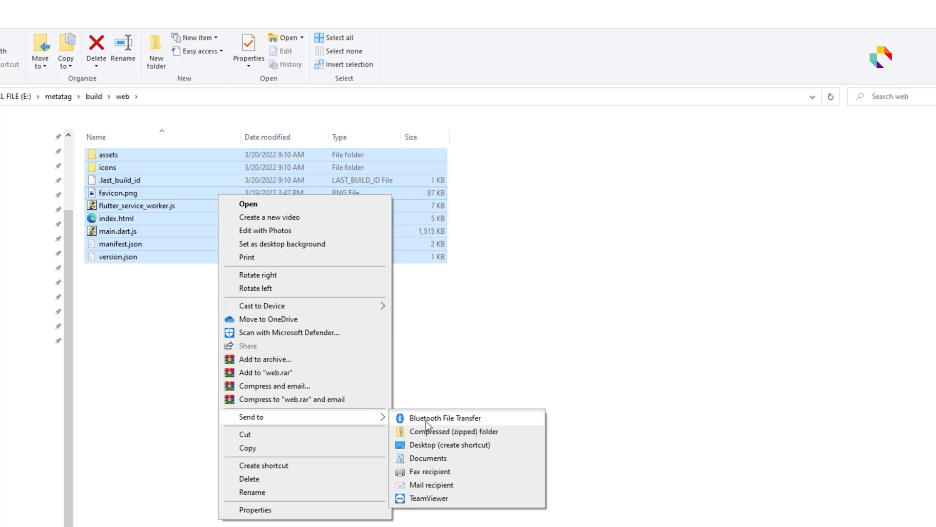
pyautogui.click(465, 436)
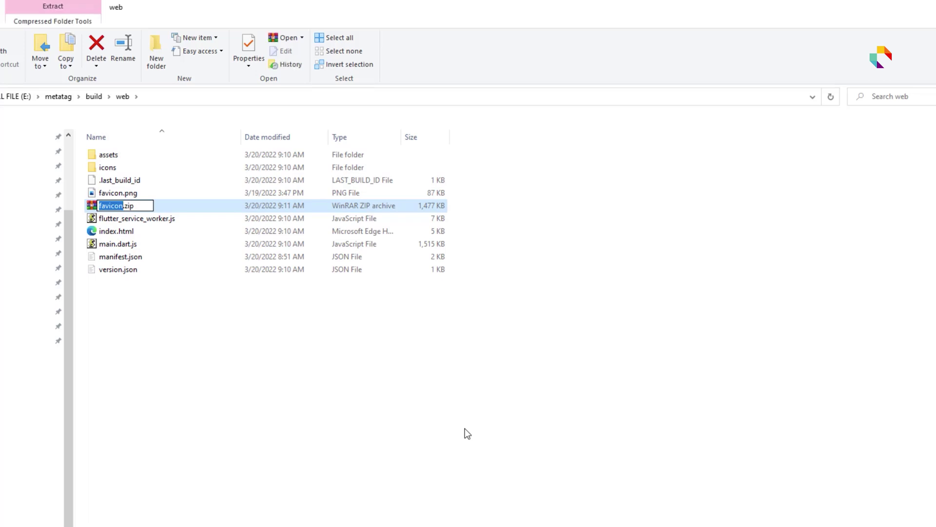
pyautogui.write('we')
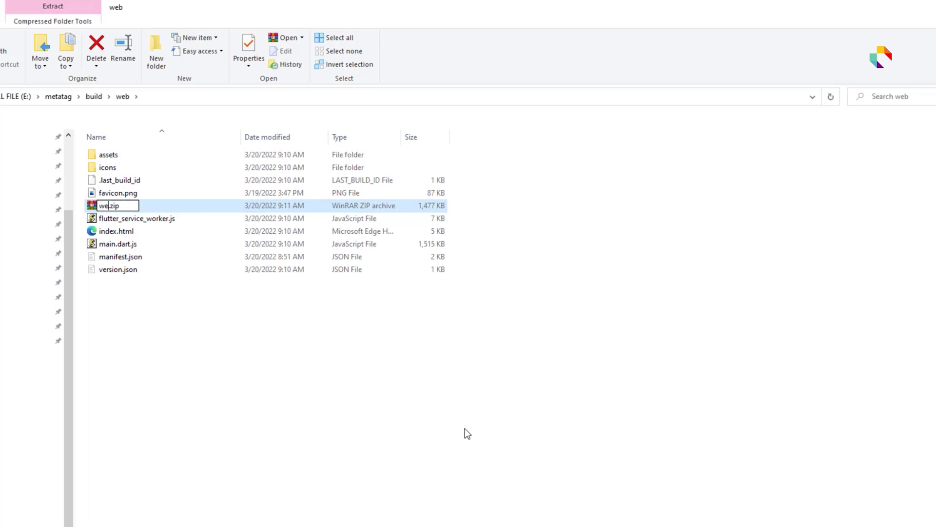
pyautogui.write('b')
pyautogui.press('Return')
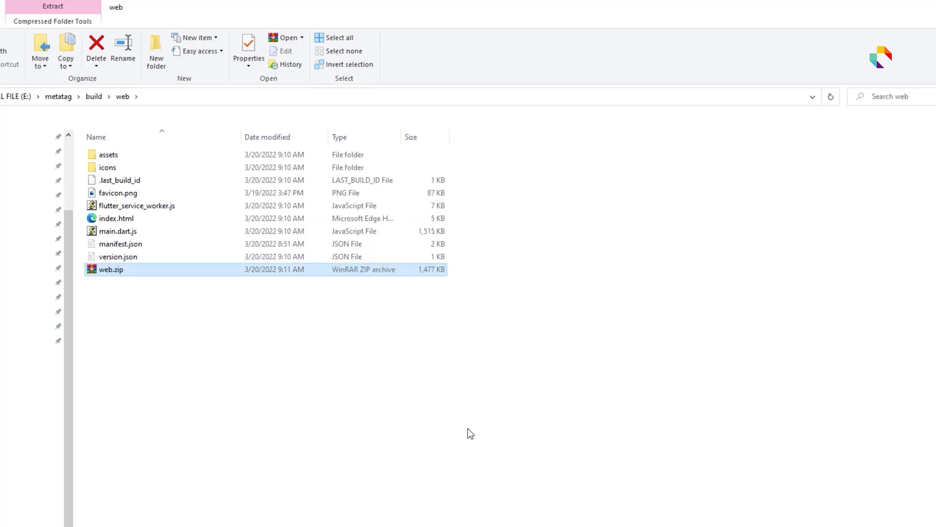
# Cut web.zip from build\web and paste it onto the desktop
pyautogui.rightClick(417, 279)
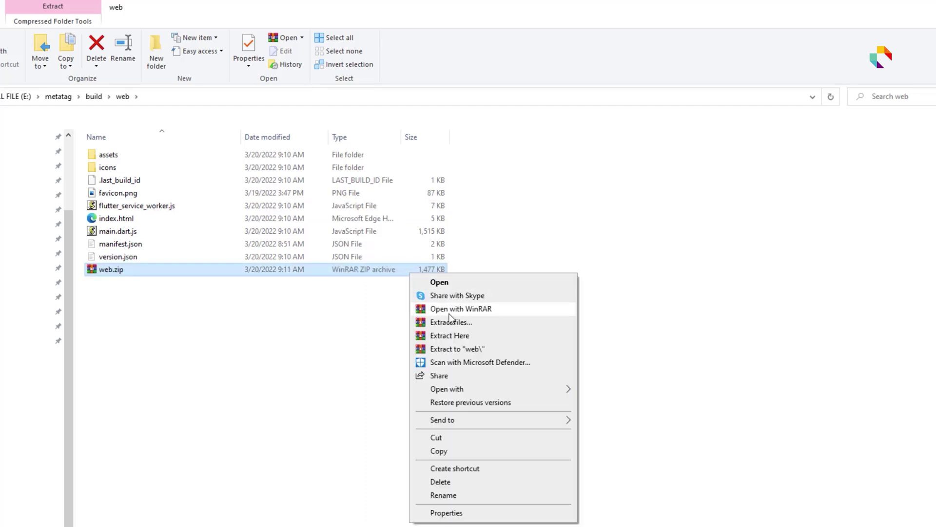
pyautogui.click(467, 438)
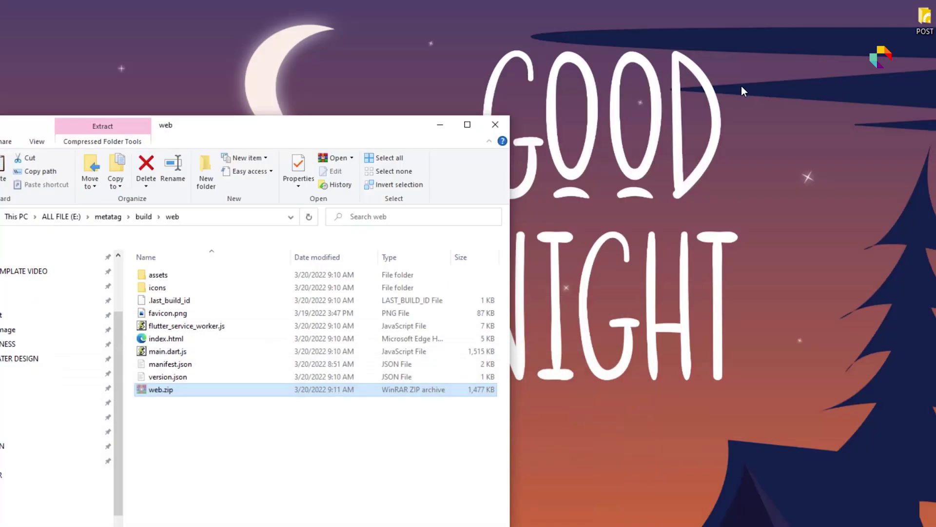
pyautogui.rightClick(738, 84)
pyautogui.click(734, 118)
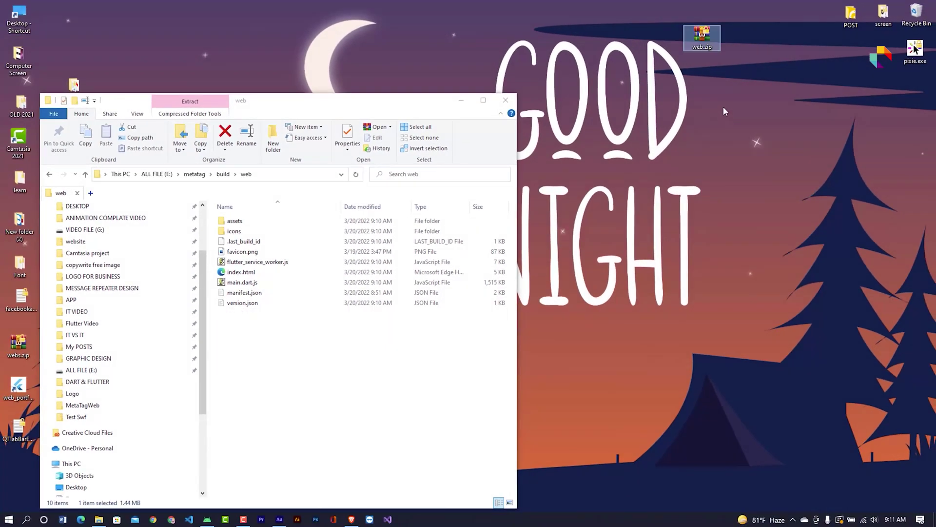
pyautogui.moveTo(723, 48); pyautogui.dragTo(722, 48)
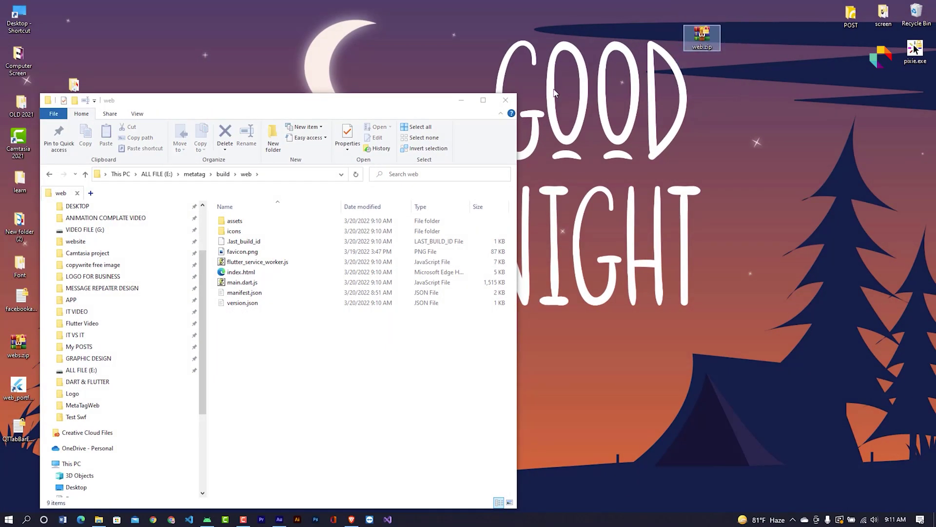
# Close the Explorer window, select web.zip on the desktop and return to the browser
pyautogui.click(506, 99)
pyautogui.moveTo(675, 22); pyautogui.dragTo(733, 73)
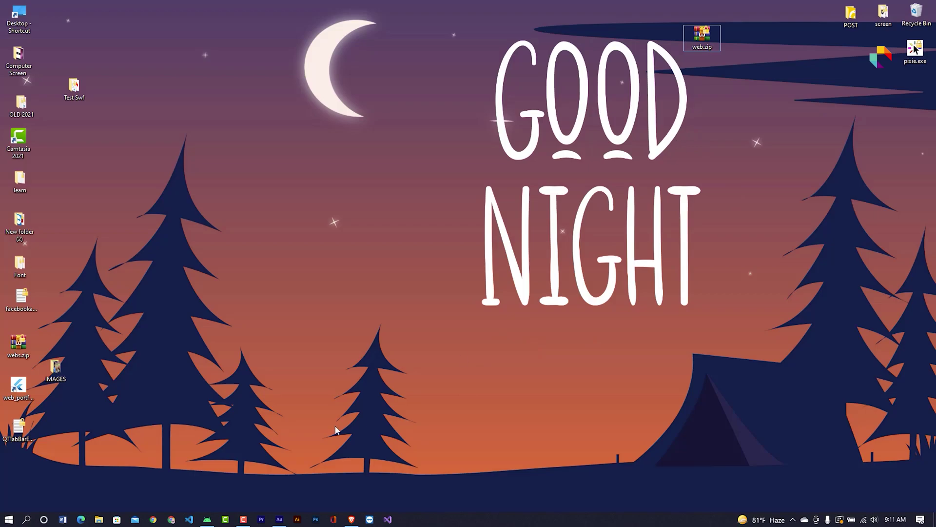
pyautogui.click(352, 516)
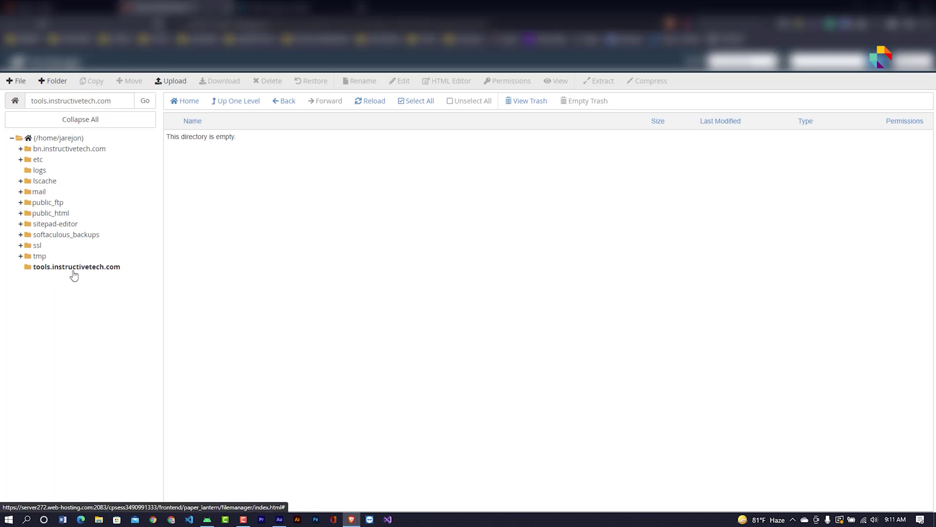
# Upload web.zip from the desktop into tools.instructivetech.com and refresh the File Manager listing
pyautogui.click(89, 267)
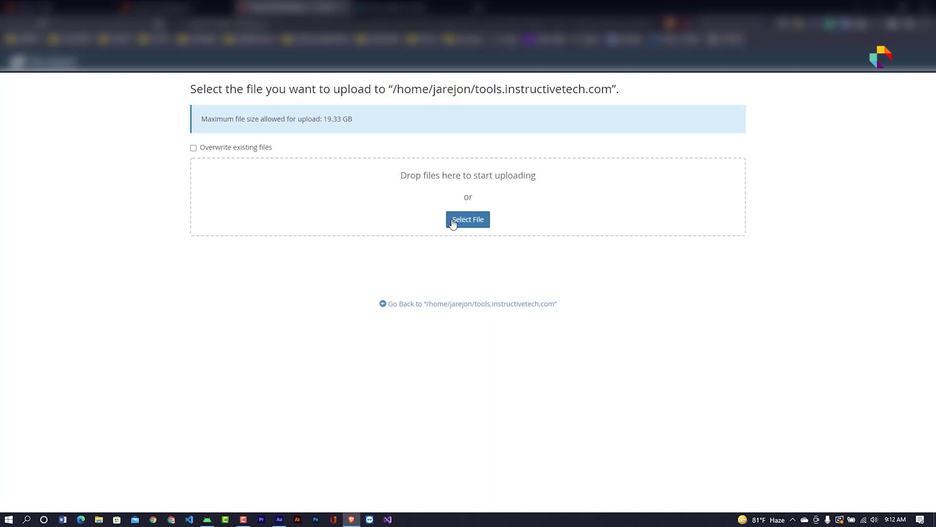
pyautogui.click(452, 222)
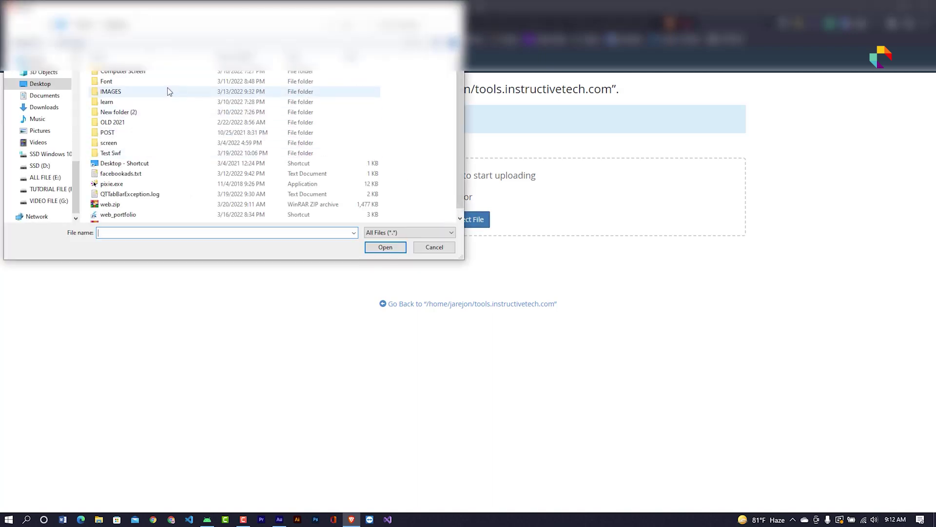
pyautogui.click(168, 205)
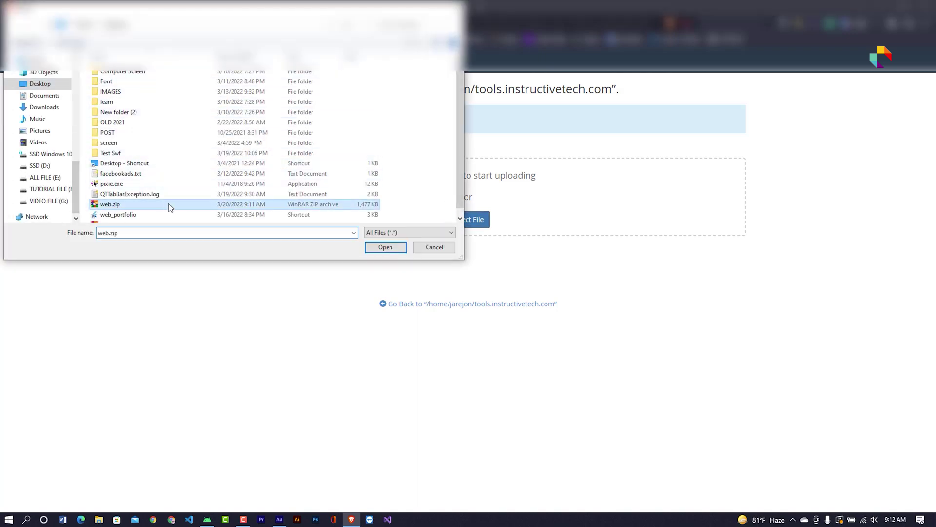
pyautogui.click(380, 248)
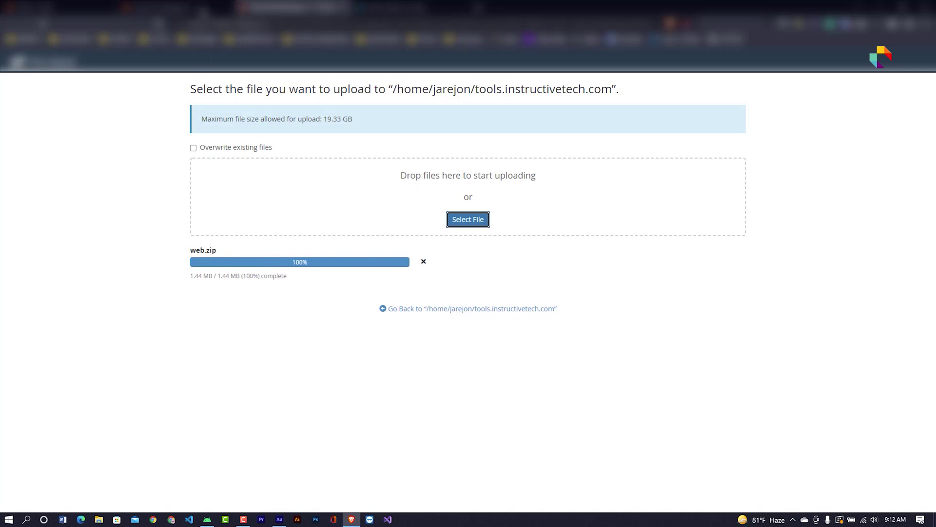
pyautogui.hotkey('ctrl', 'w')
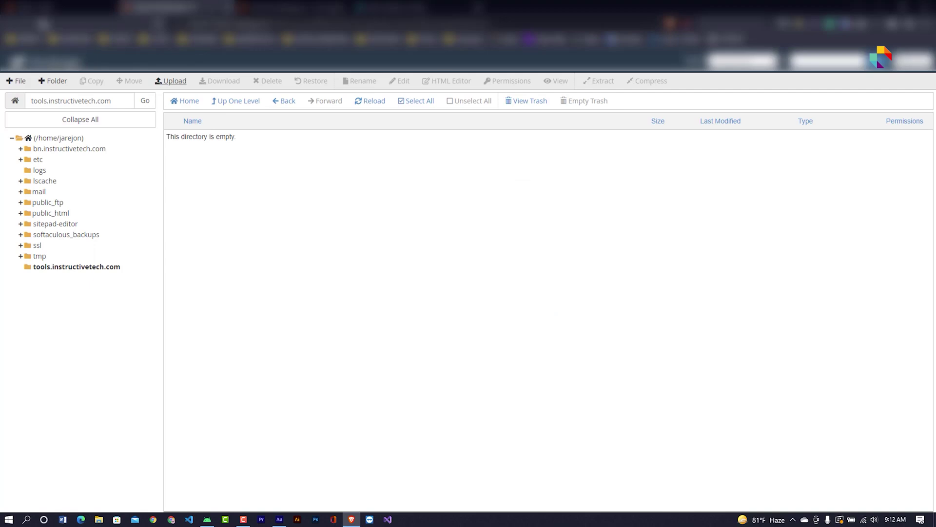
pyautogui.click(47, 25)
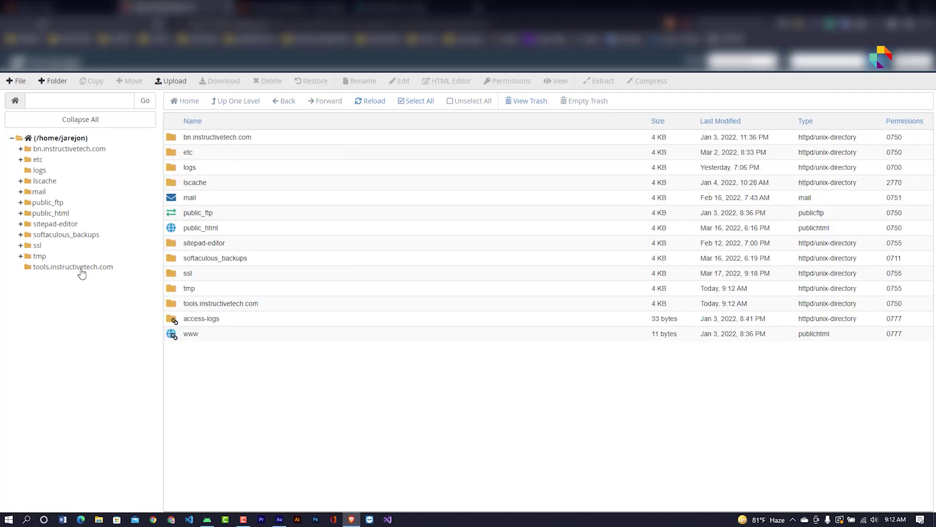
# Extract web.zip into the tools.instructivetech.com folder
pyautogui.click(76, 267)
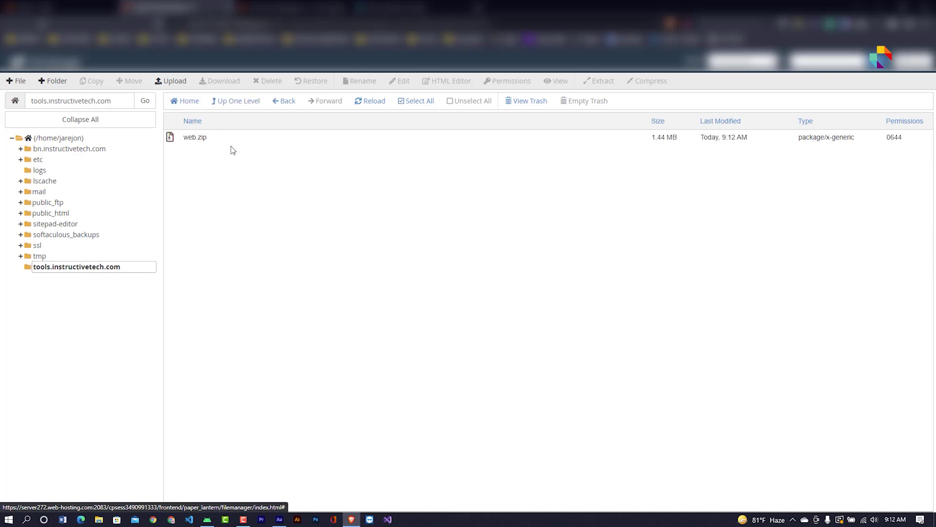
pyautogui.click(210, 141)
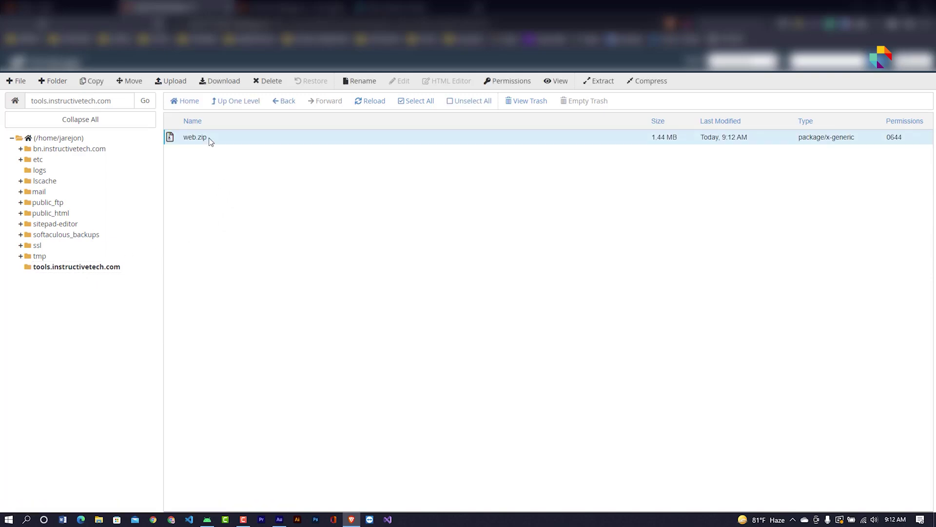
pyautogui.rightClick(209, 140)
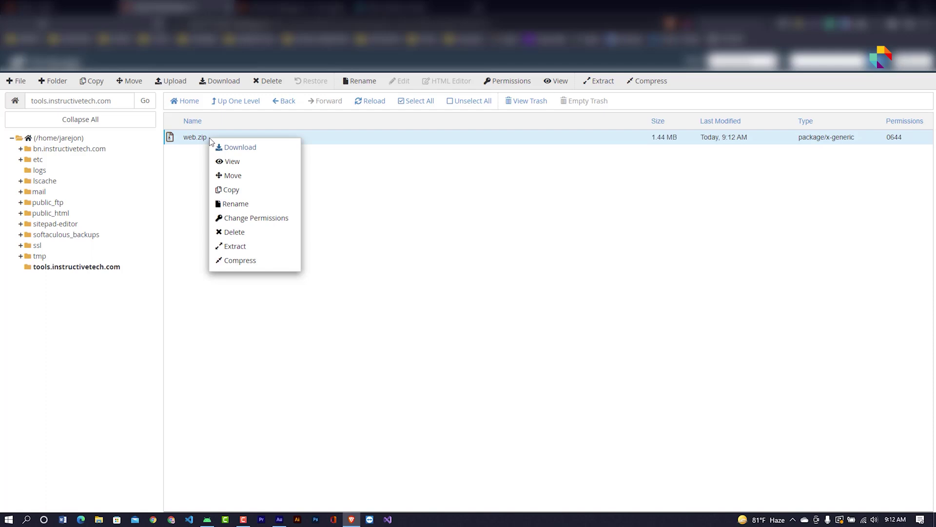
pyautogui.click(260, 252)
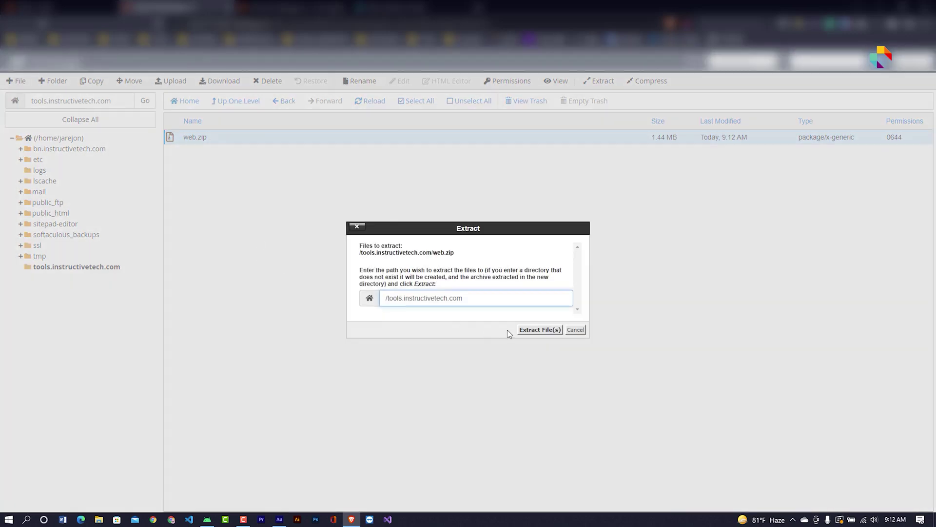
pyautogui.click(540, 330)
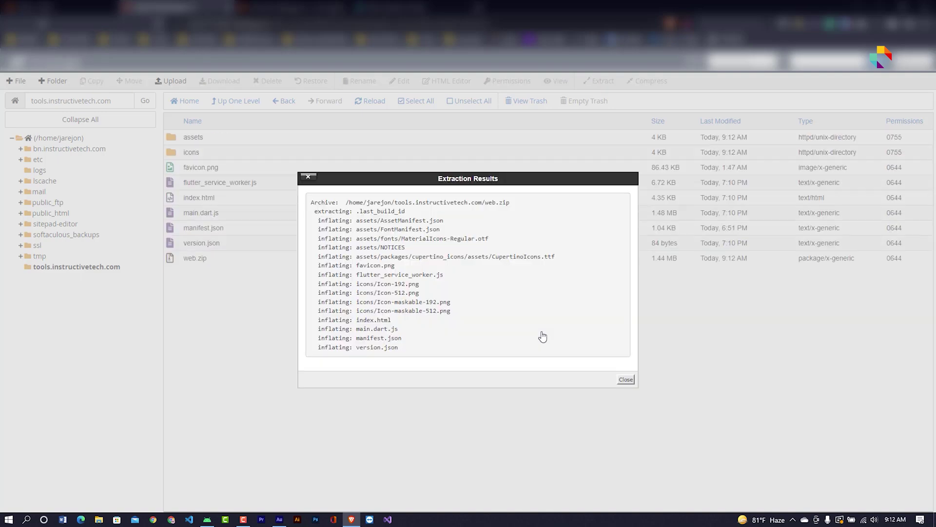
pyautogui.click(632, 379)
# Delete web.zip permanently with 'Skip the trash', leaving only the web build files
pyautogui.click(182, 263)
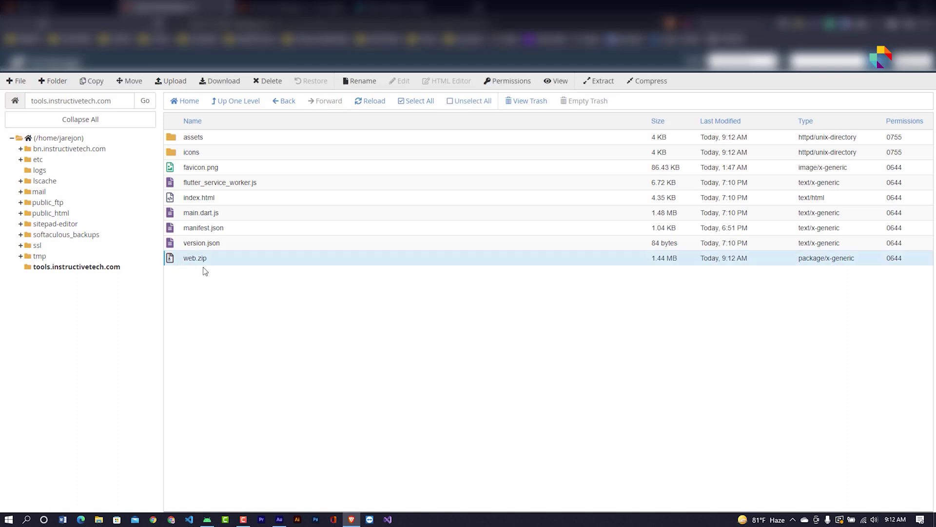
pyautogui.click(267, 82)
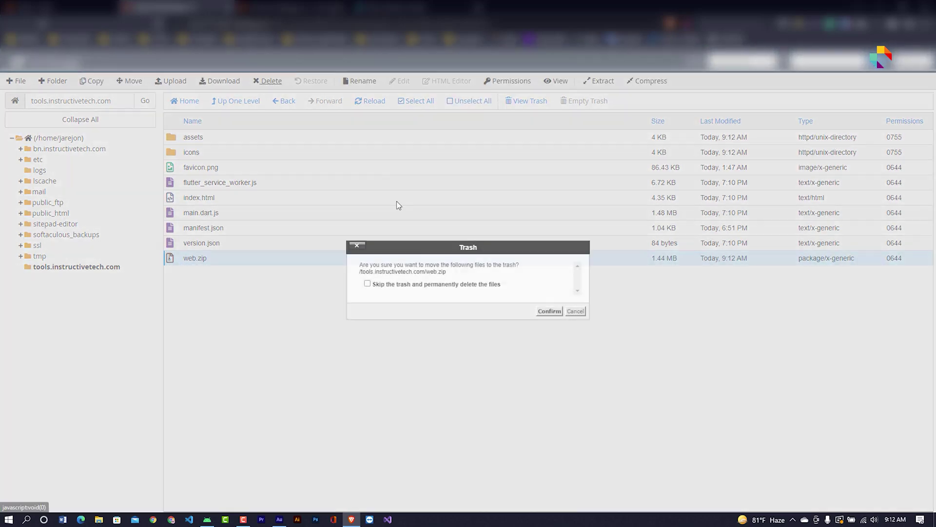
pyautogui.click(461, 286)
pyautogui.click(547, 312)
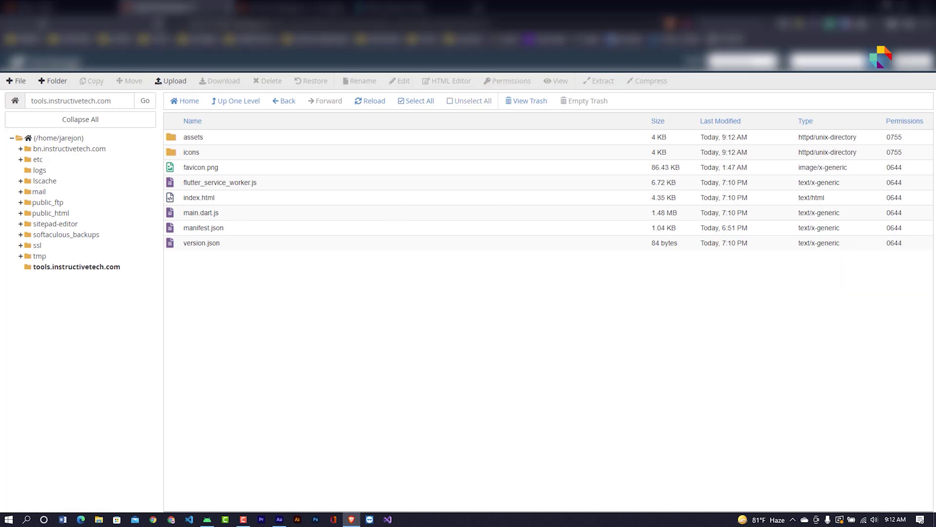
pyautogui.click(923, 26)
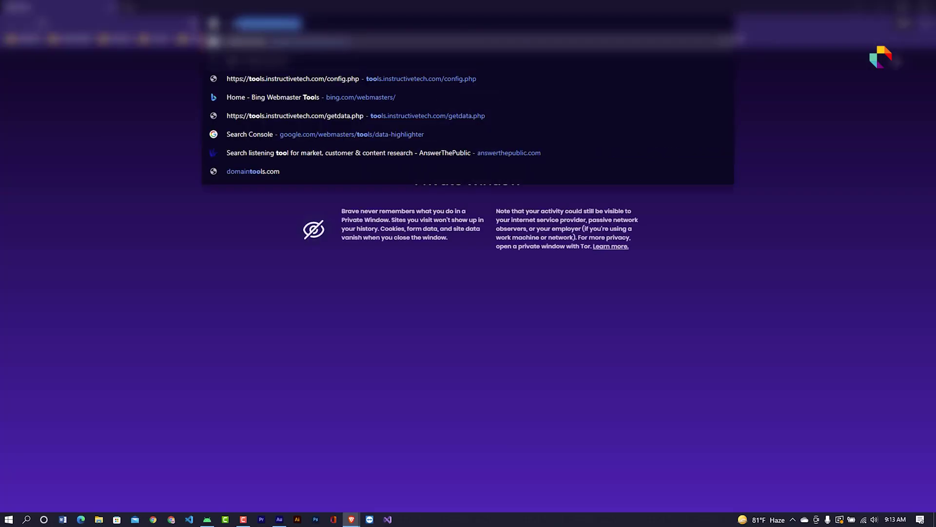
# Visit tools.instructivetech.com in a private window to check the Meta Tag Generator is live
pyautogui.press('Return')
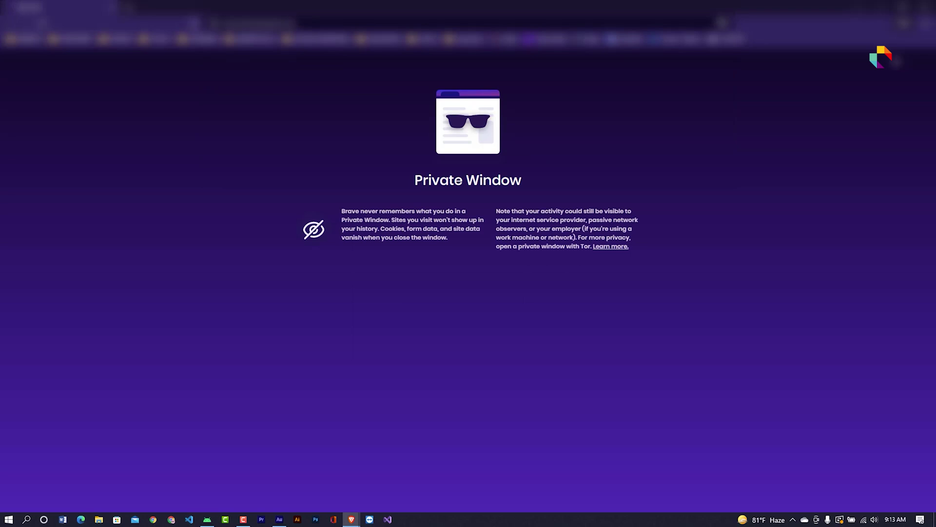